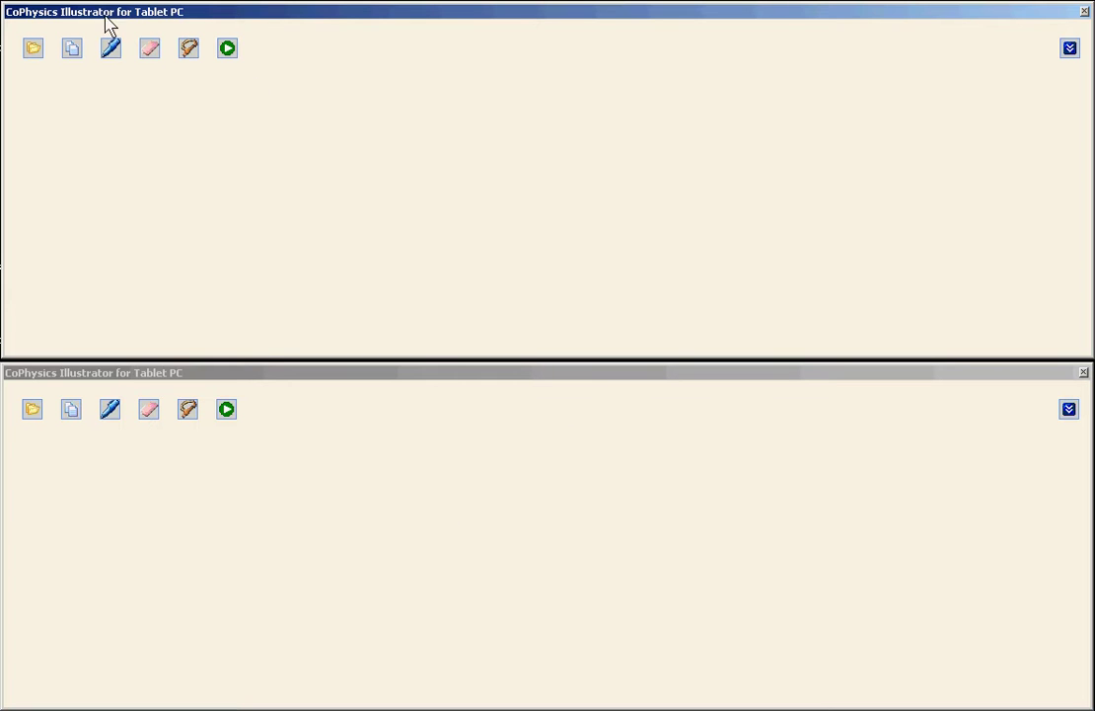
Step: Switch between the lower and upper windows, leaving the upper window active
click(404, 376)
click(398, 15)
click(414, 376)
click(416, 17)
Step: Set the upper window's collaboration server to 192.168.1.32, moving on to the port field
click(36, 57)
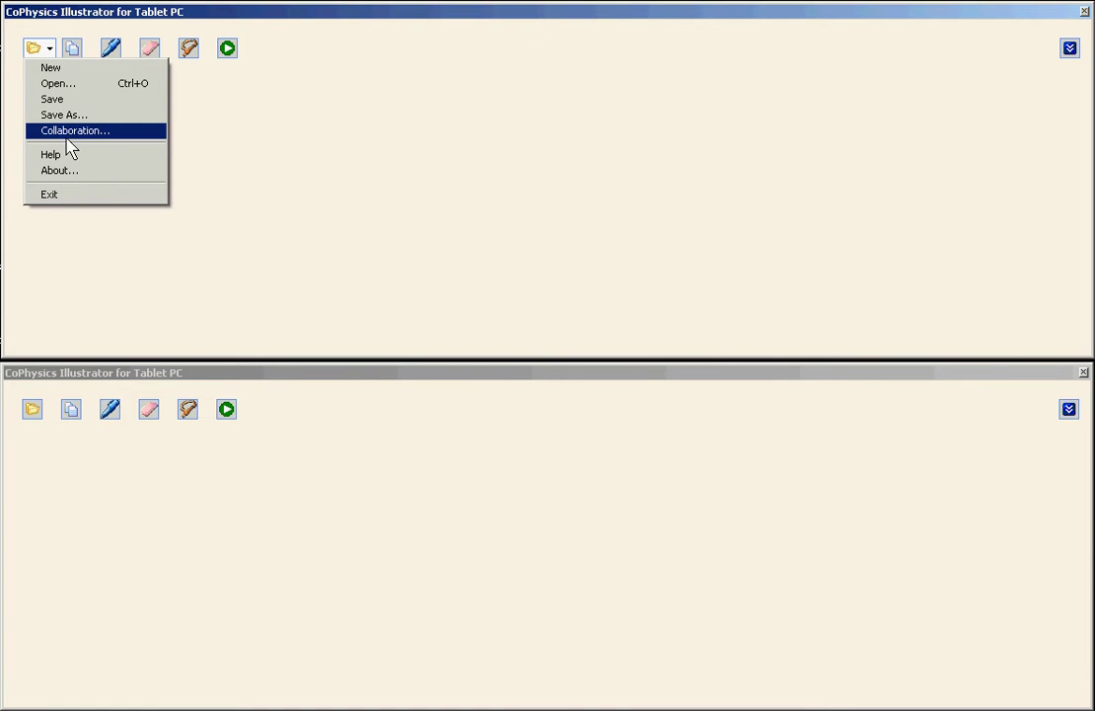
click(101, 135)
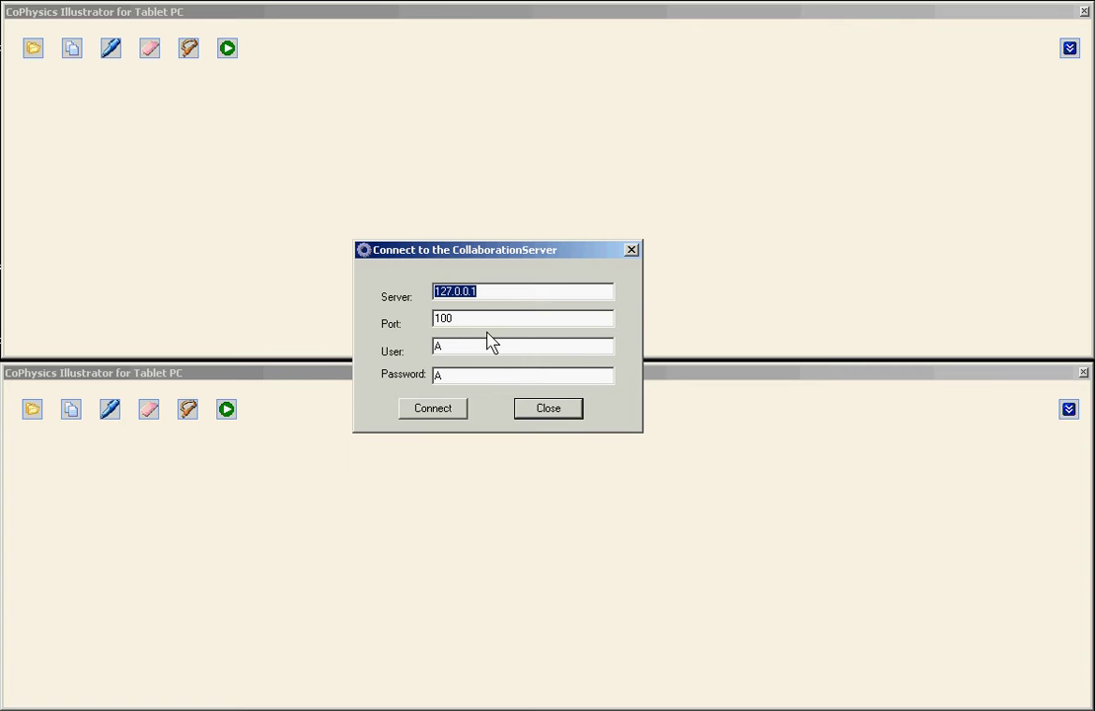
text(192.168.1.32)
key(Tab)
key(Tab)
key(Tab)
Step: Connect the upper window to 192.168.1.32 and start a new session named 'sc1'
click(449, 414)
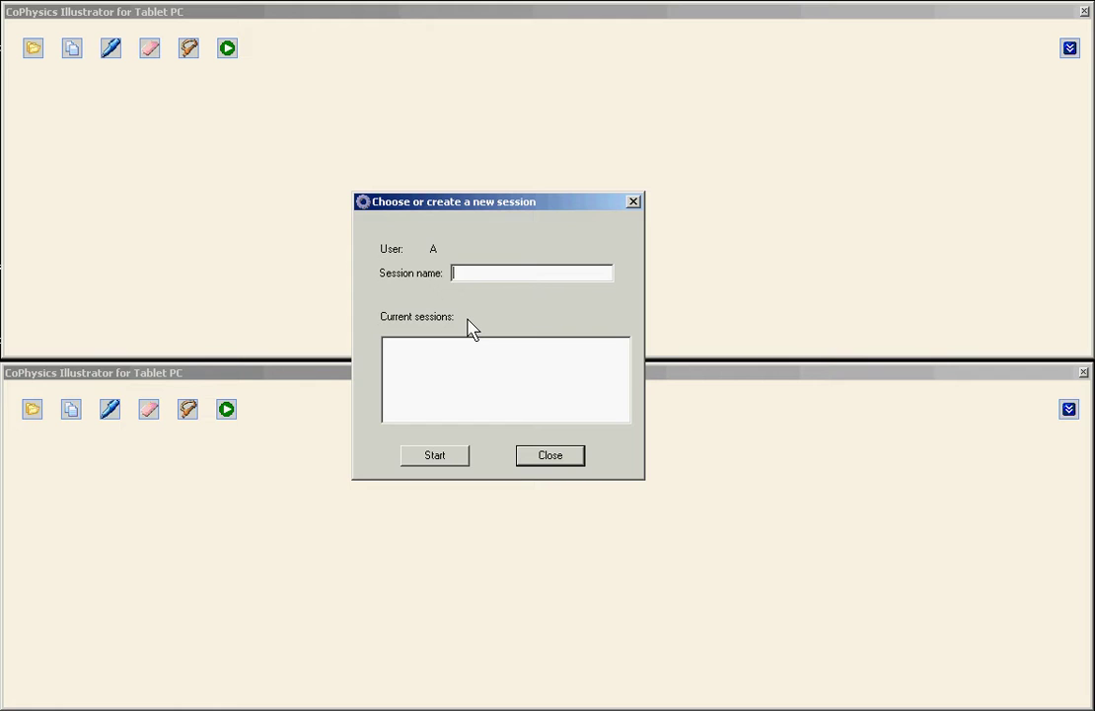
text(sc1)
click(448, 460)
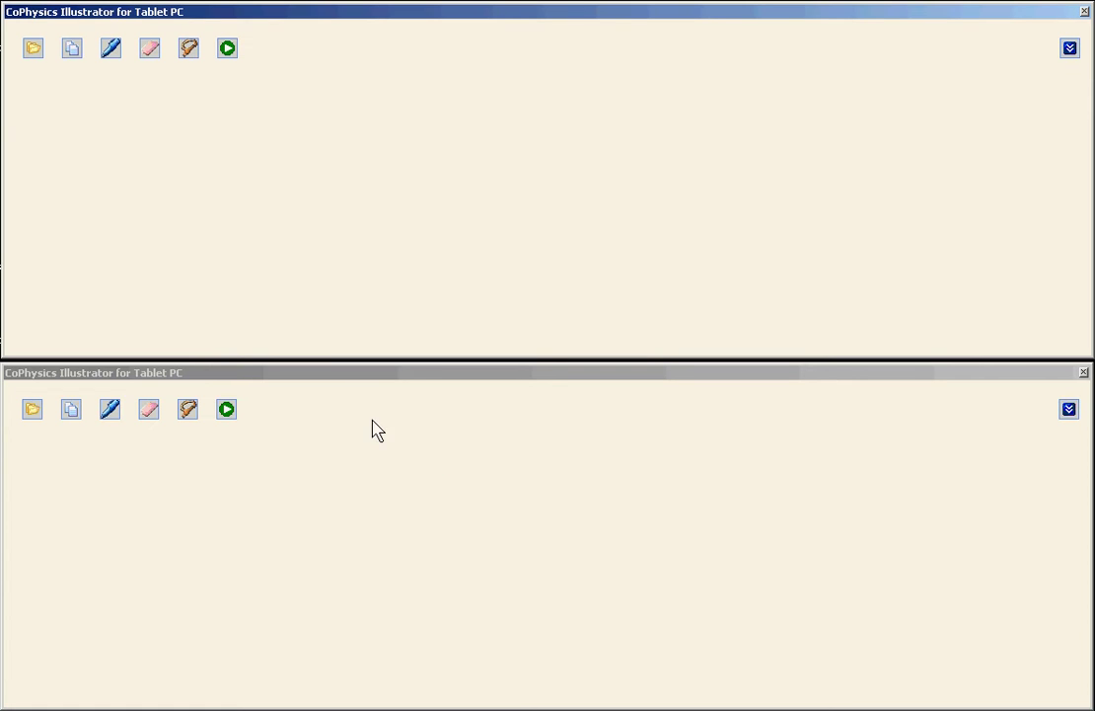
Step: In the lower window, set collaboration server 192.168.1.32 and enter the second user's name and password
click(366, 376)
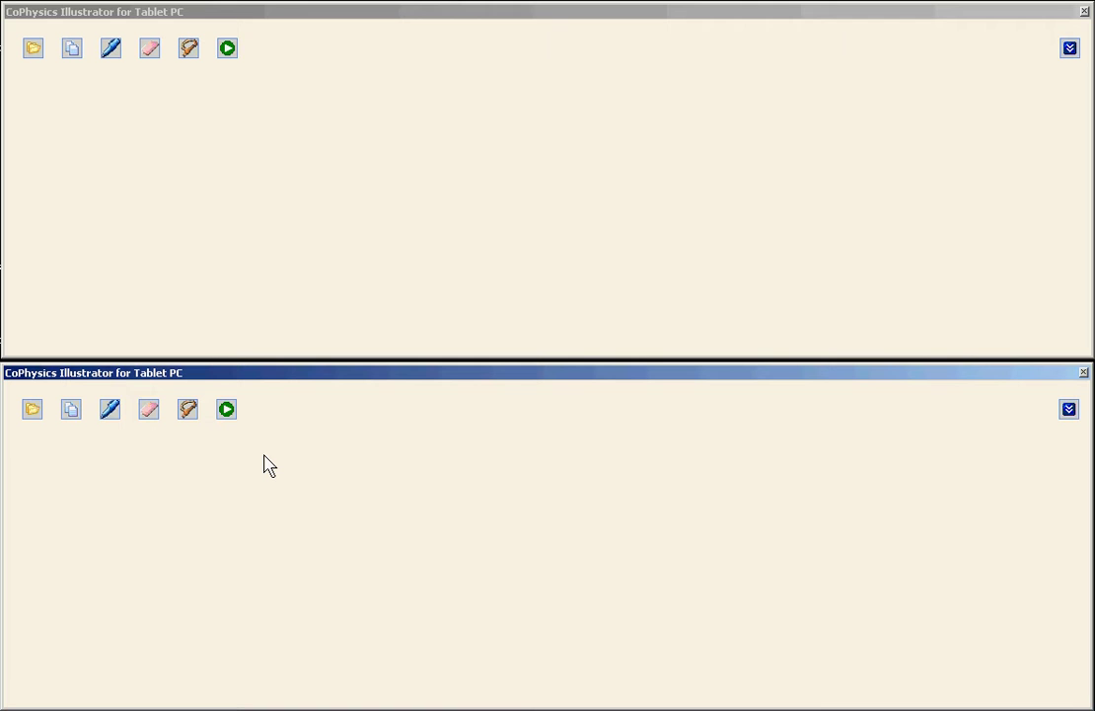
click(36, 412)
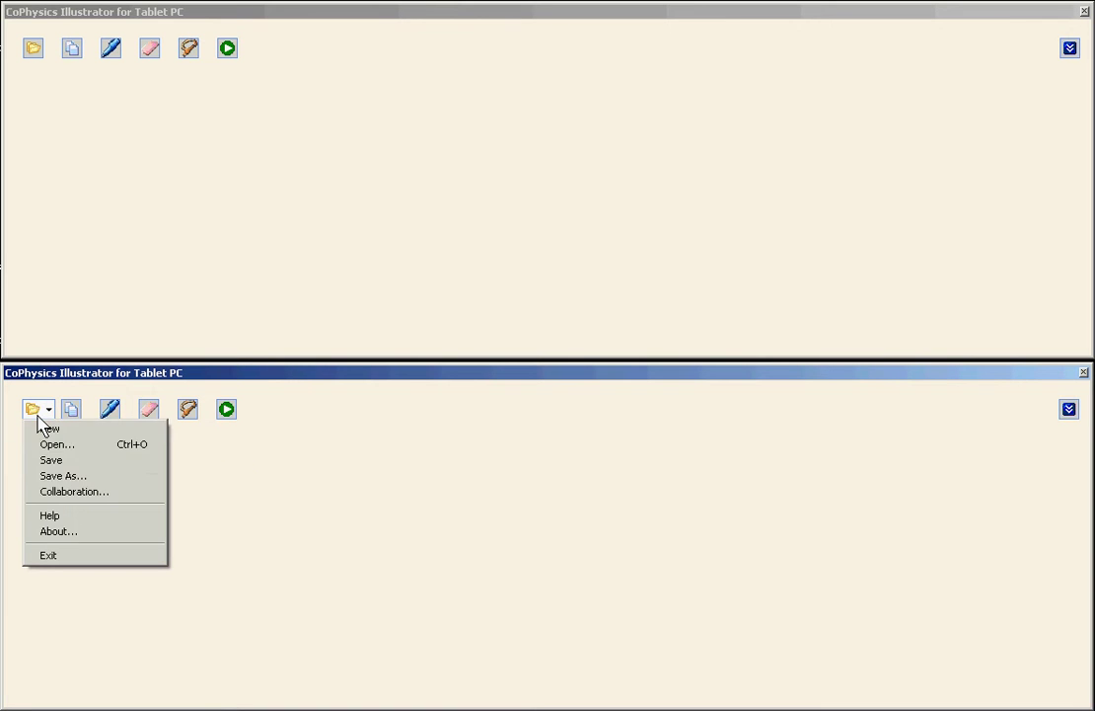
click(61, 493)
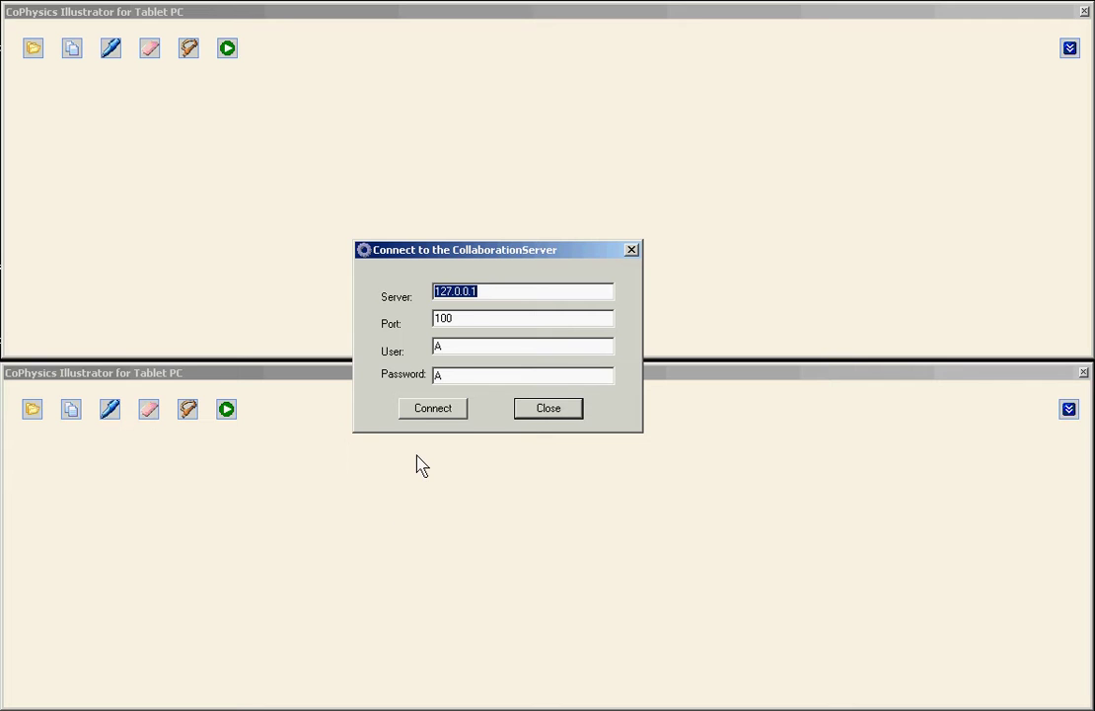
text(192.168.1.32)
key(Tab)
key(Tab)
text(B)
key(Tab)
text(B)
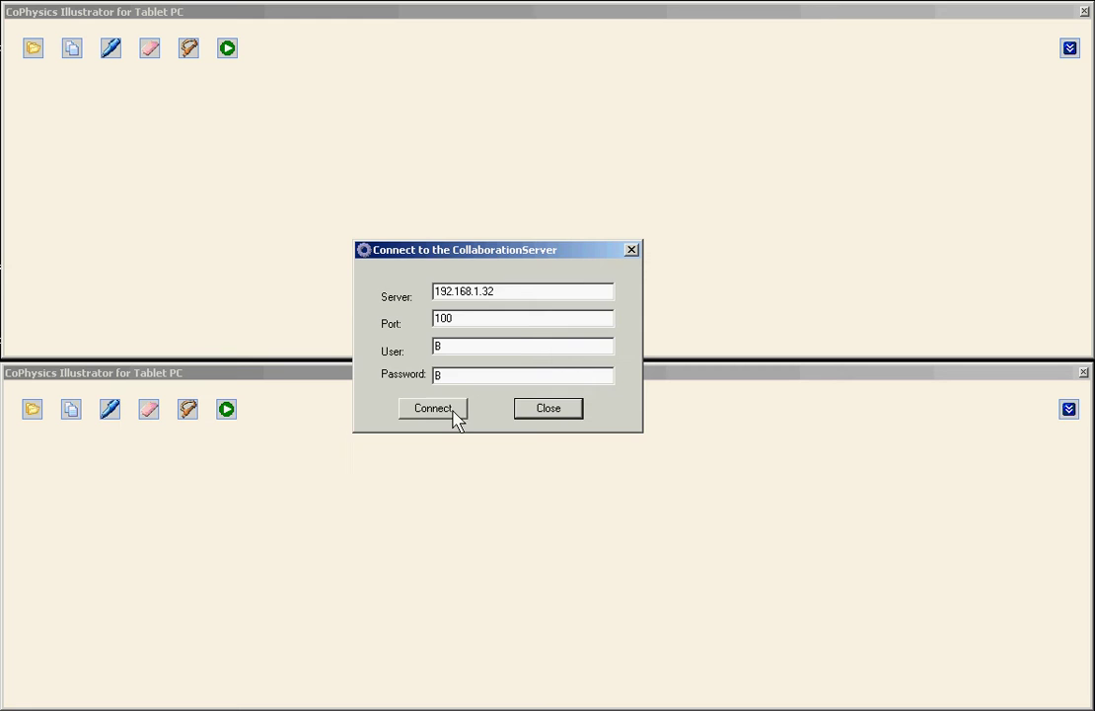
Step: Connect the lower window and join the existing 'sc1' session from Current sessions
click(455, 416)
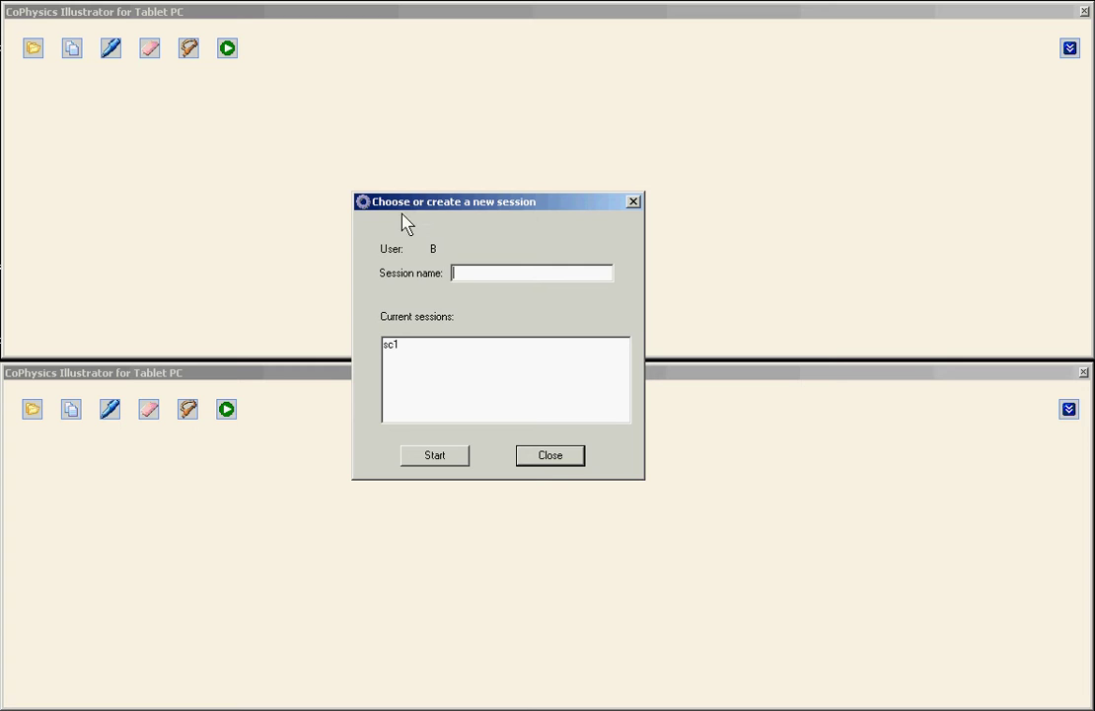
click(402, 347)
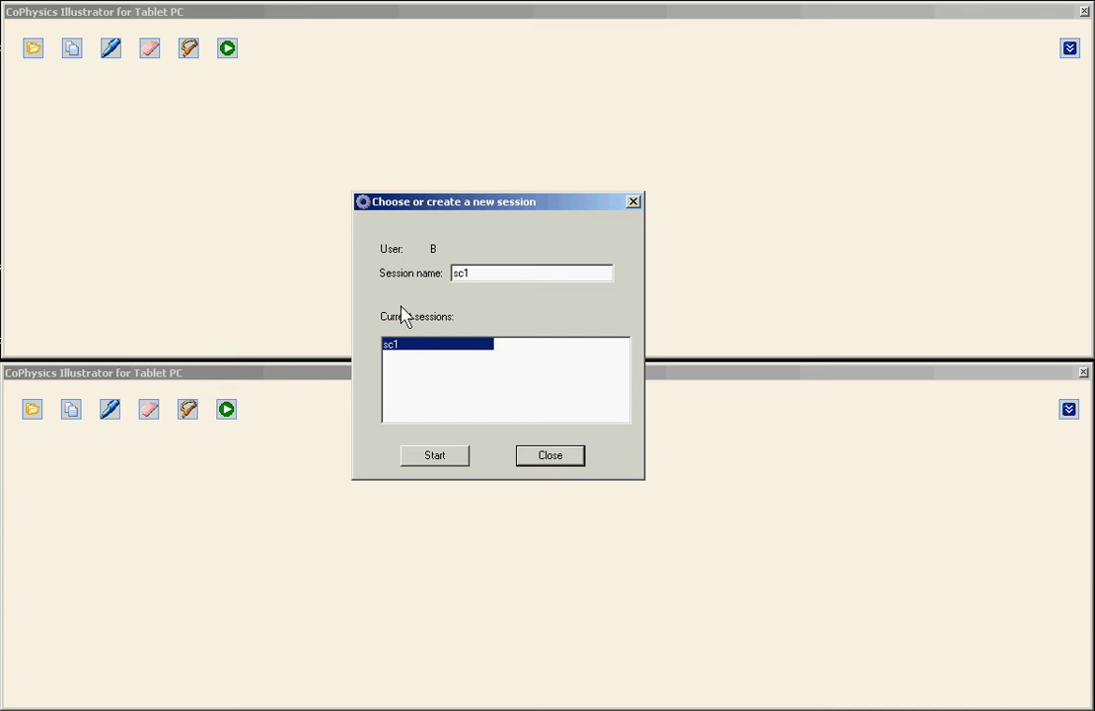
click(452, 459)
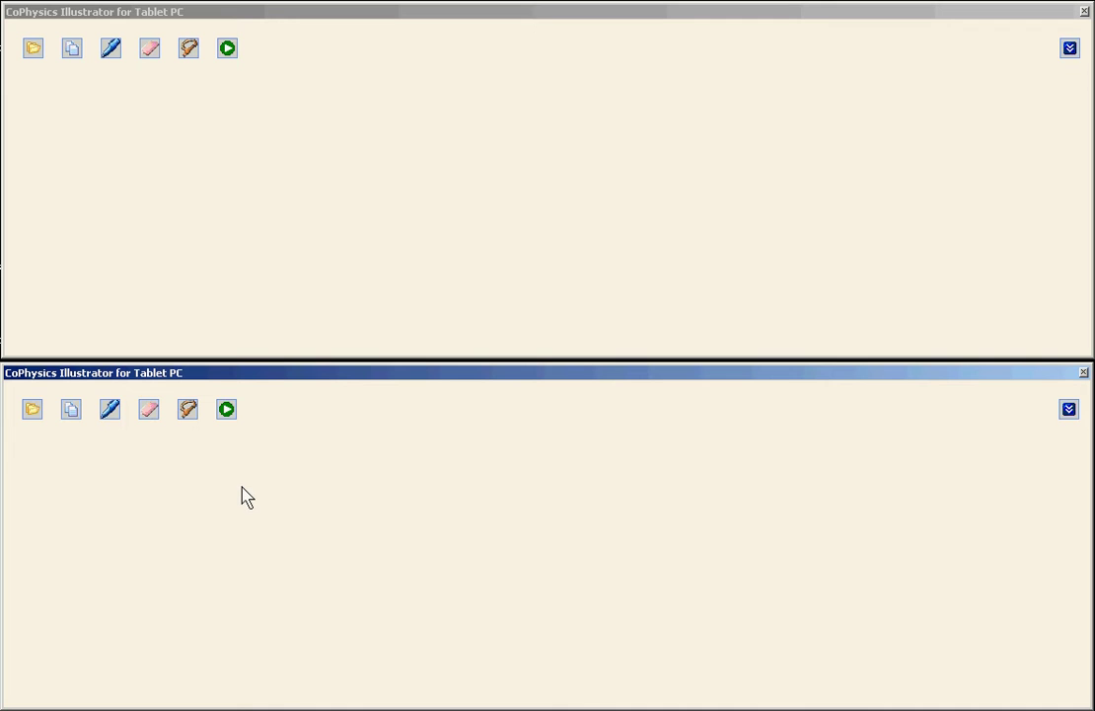
Step: Draw a teal rectangle in the lower window and a five-sided body to its right in the upper window
mouse_move(241, 486)
mouse_down()
mouse_move(242, 563)
mouse_move(275, 579)
mouse_move(366, 578)
mouse_move(365, 491)
mouse_move(240, 491)
mouse_up()
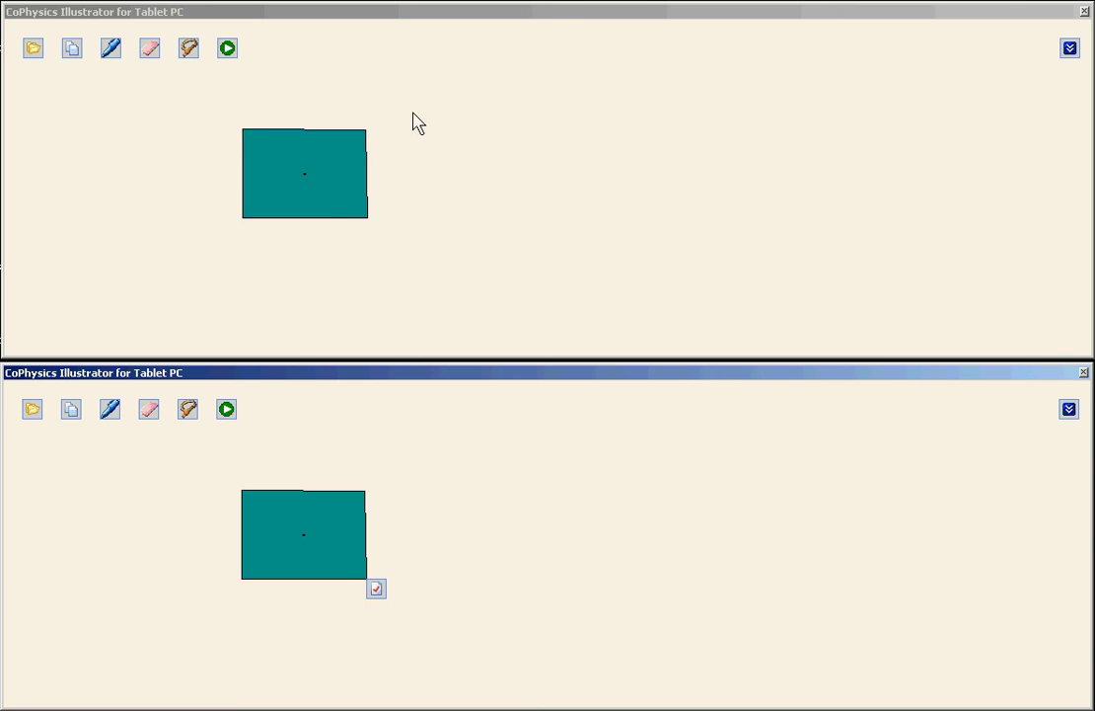
click(557, 17)
mouse_move(605, 101)
mouse_down()
mouse_move(584, 140)
mouse_move(594, 199)
mouse_move(662, 213)
mouse_move(701, 181)
mouse_move(686, 101)
mouse_move(608, 116)
mouse_up()
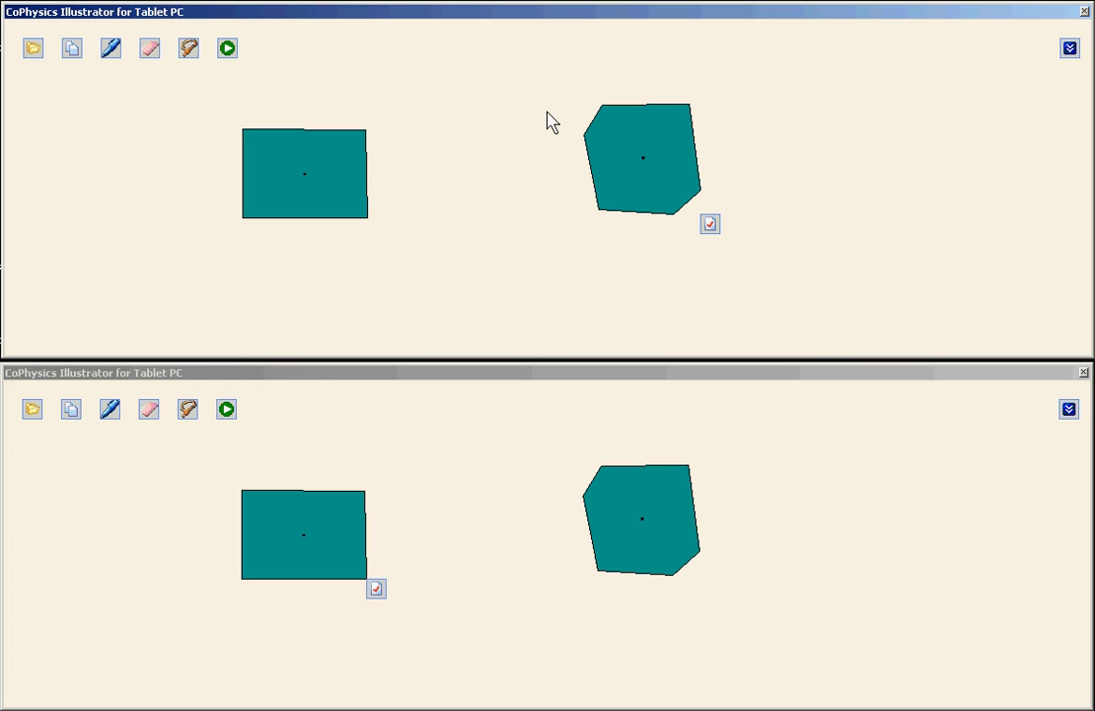
Step: Draw a horizontal grey rod in the lower window linking the rectangle to the five-sided body
click(364, 528)
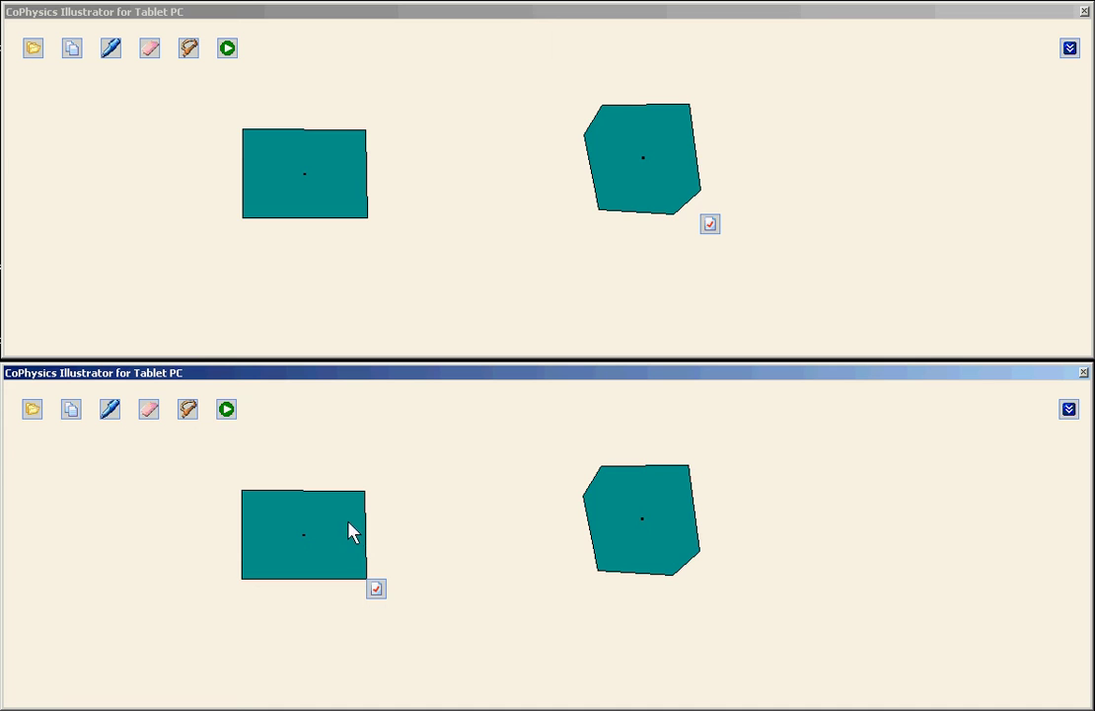
drag(355, 534, 606, 534)
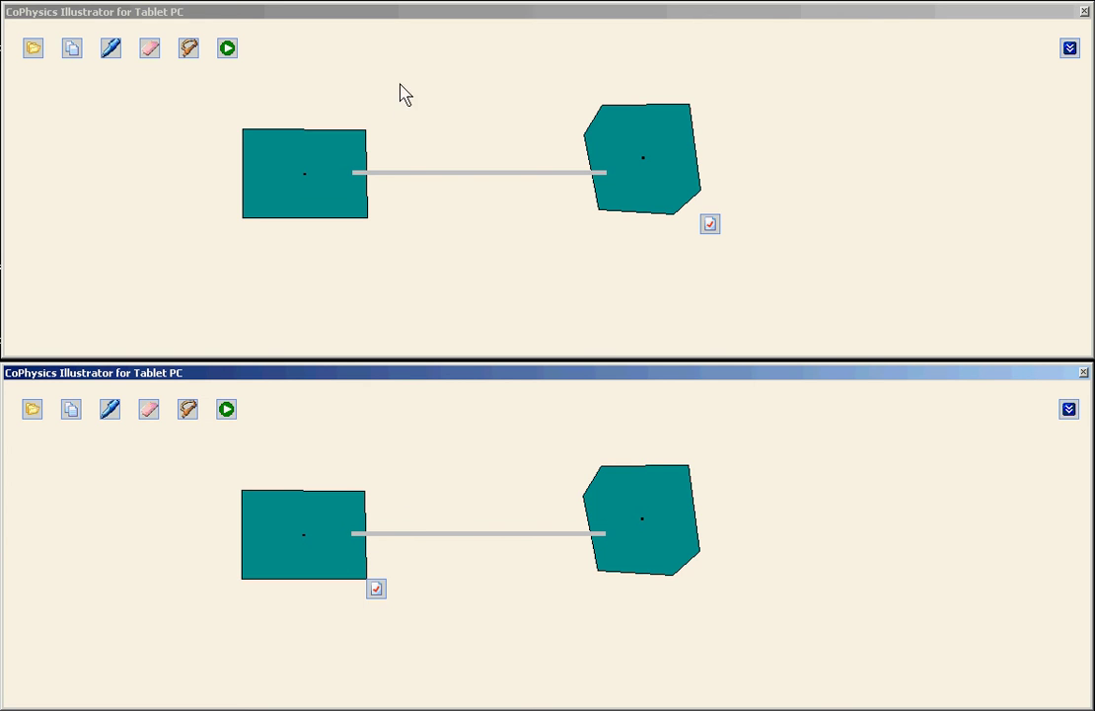
click(406, 20)
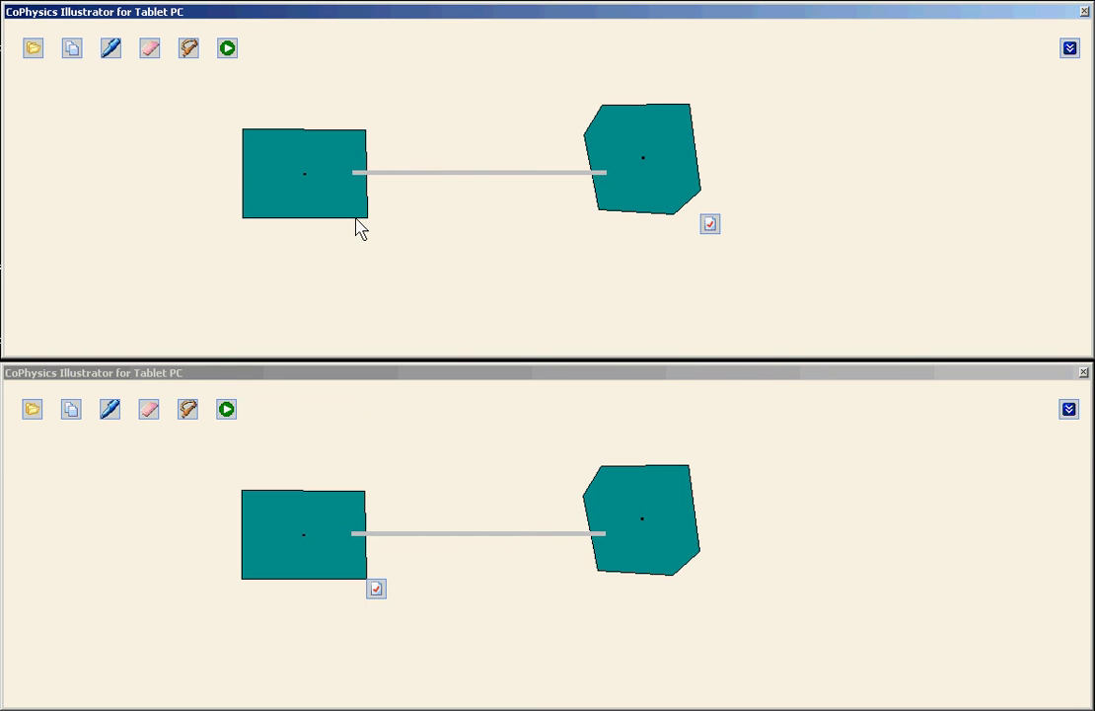
Step: Add a rightward force arrow on the five-sided body and a downward one on the rectangle
click(439, 375)
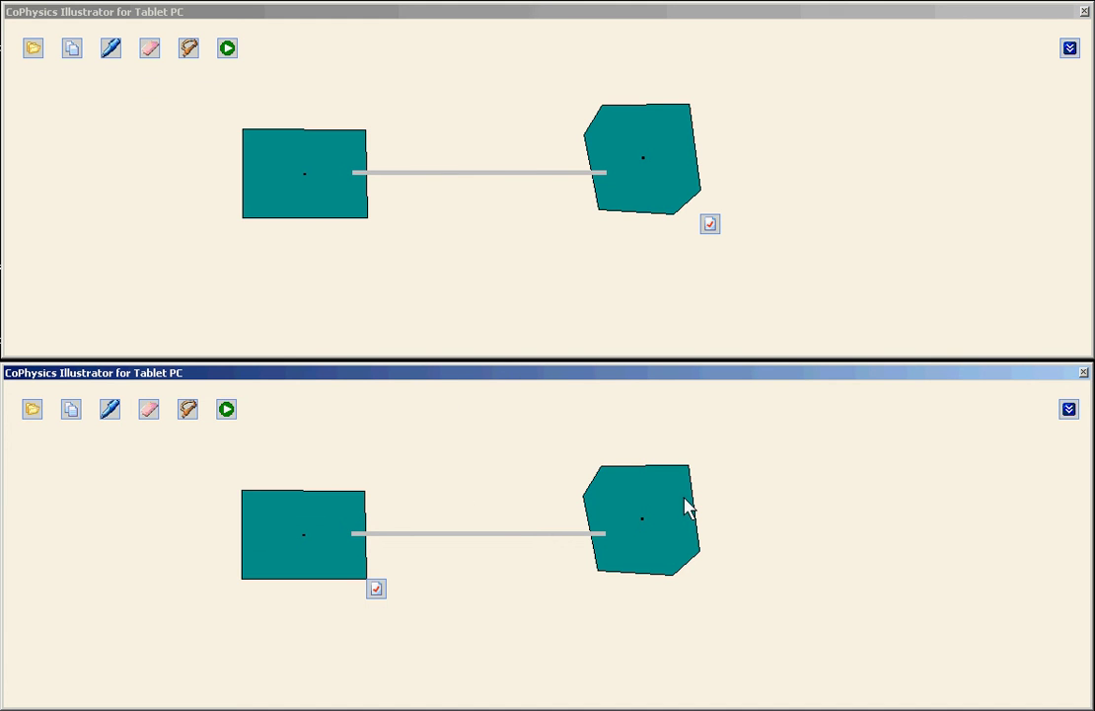
drag(688, 500, 783, 507)
click(298, 209)
drag(293, 197, 287, 286)
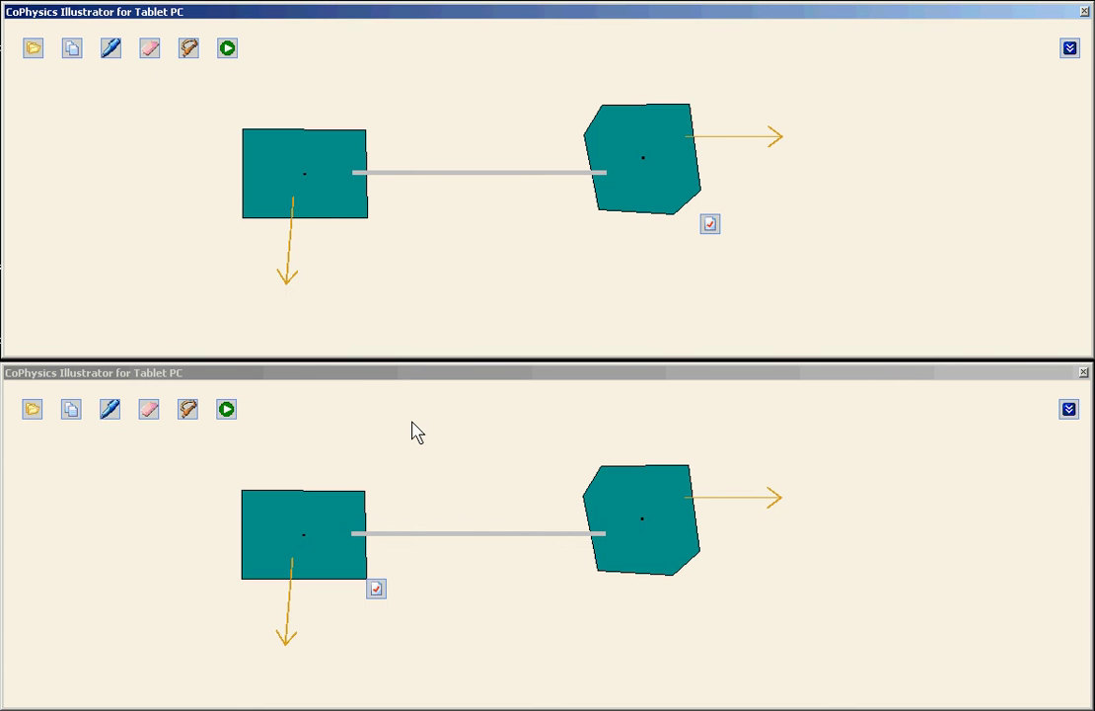
click(397, 375)
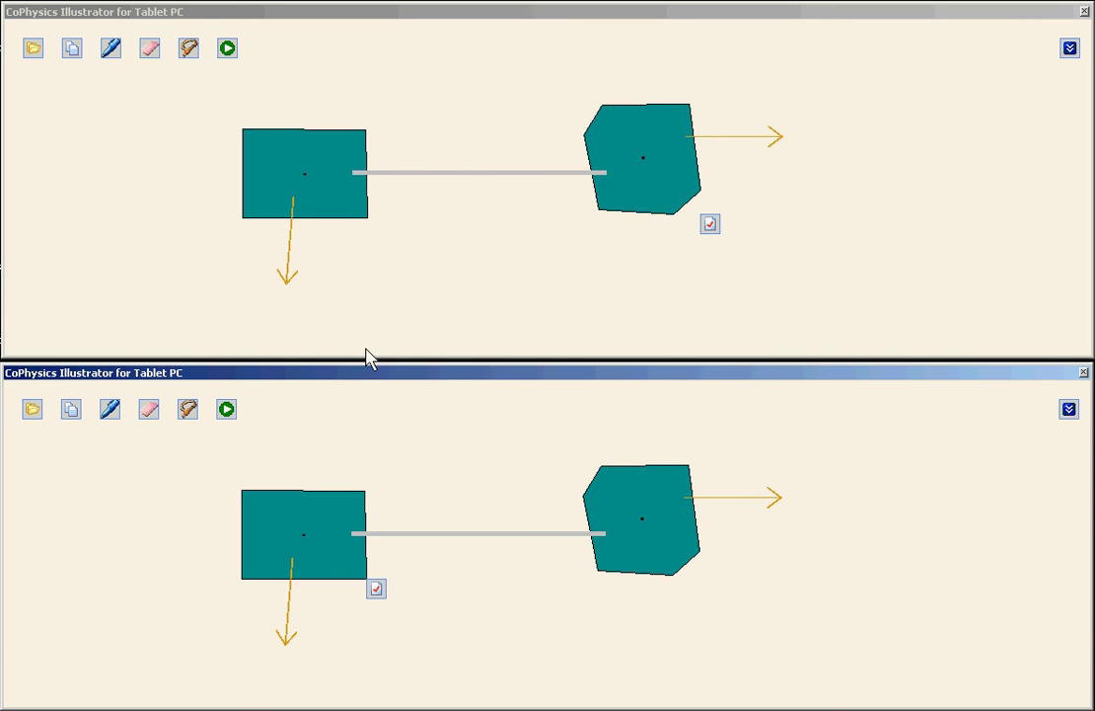